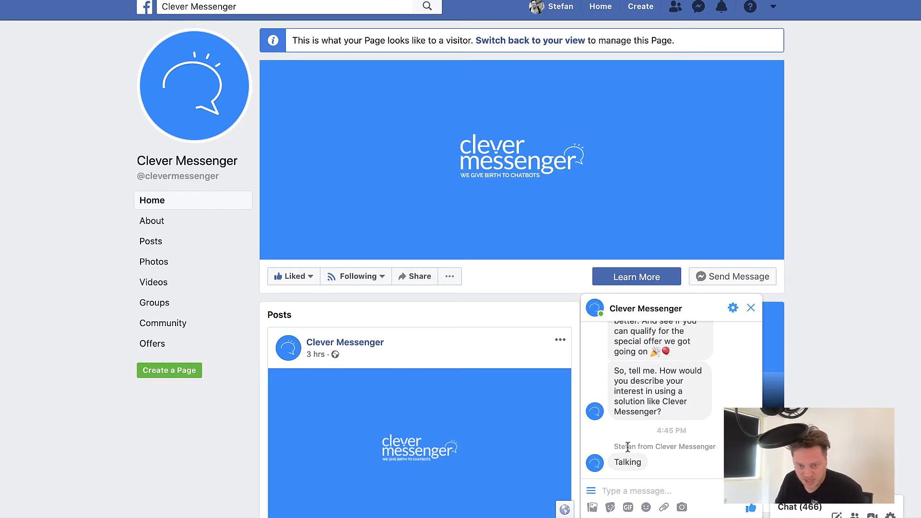
Highlight the sender name shown above the Page's reply in the visitor-view conversation.
{"action": "left_click", "coordinate": [642, 444]}
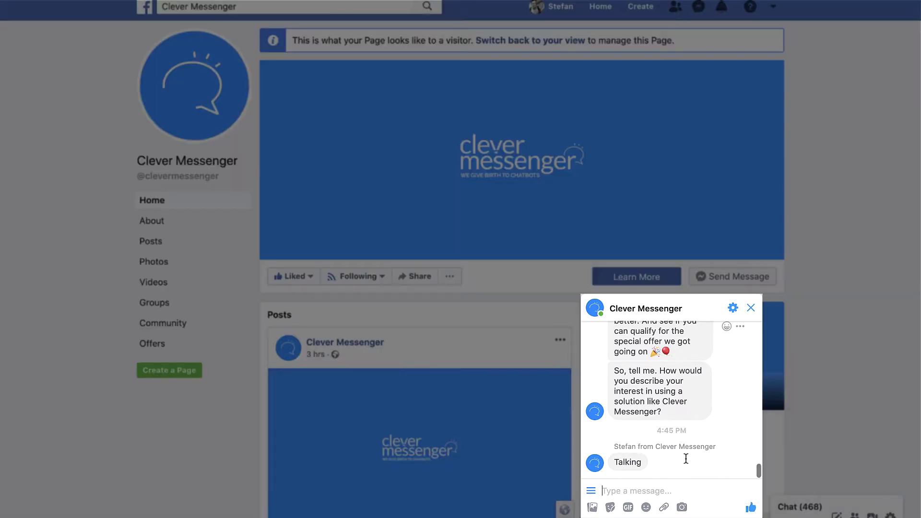
{"action": "mouse_move", "coordinate": [667, 466]}
{"action": "scroll", "coordinate": [681, 460], "scroll_direction": "up", "scroll_amount": 6}
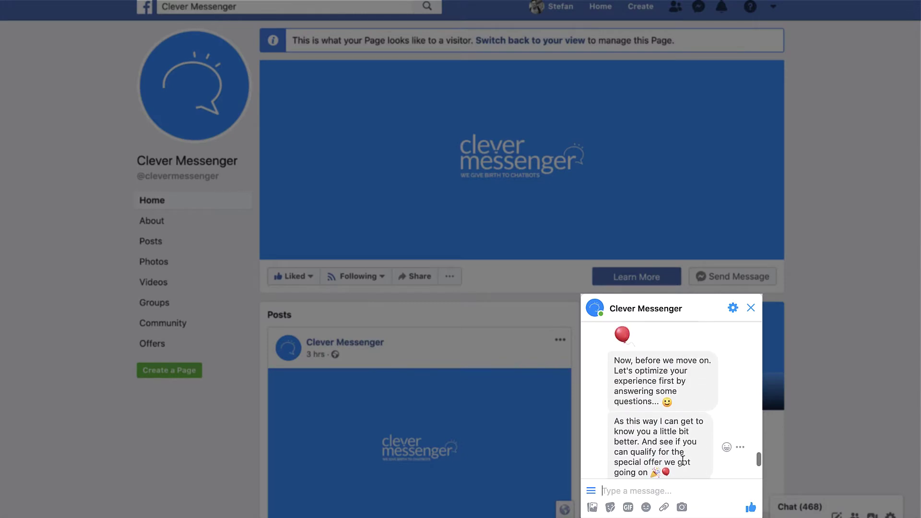
{"action": "scroll", "coordinate": [682, 460], "scroll_direction": "up", "scroll_amount": 4}
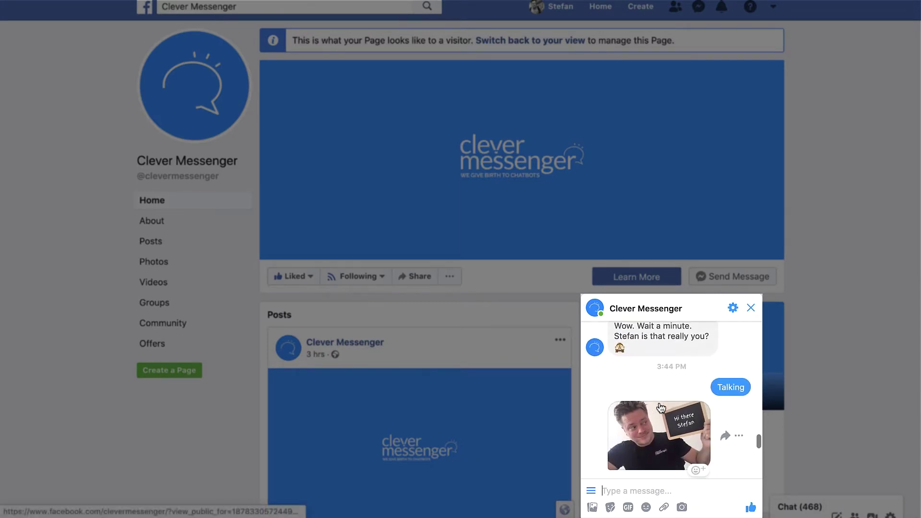
{"action": "scroll", "coordinate": [656, 373], "scroll_direction": "up", "scroll_amount": 2}
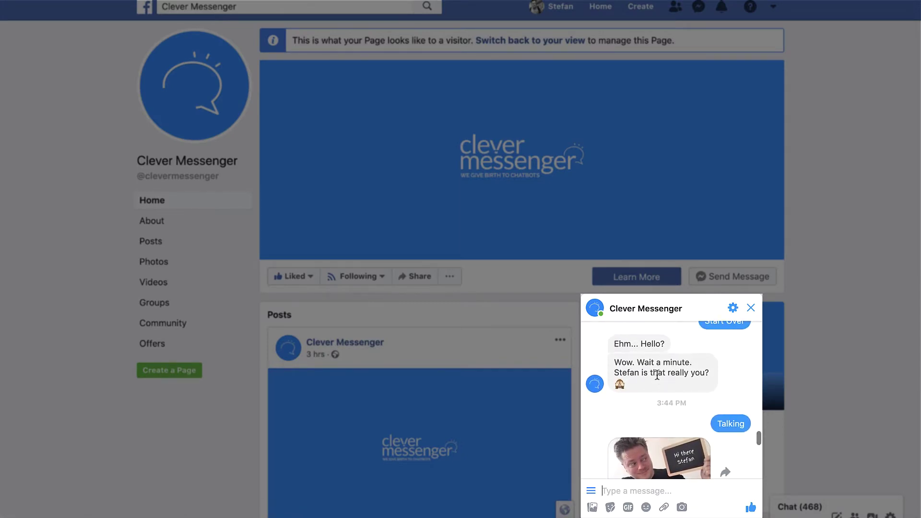
{"action": "scroll", "coordinate": [652, 350], "scroll_direction": "down", "scroll_amount": 5}
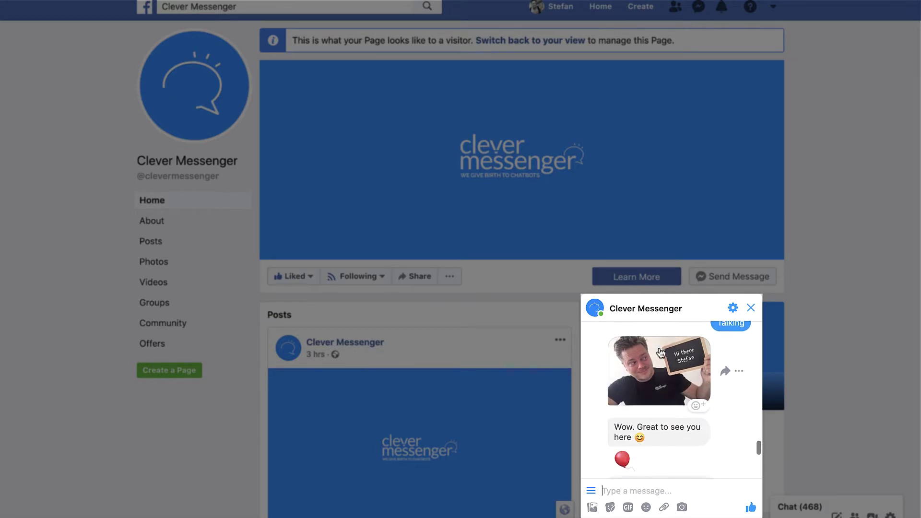
{"action": "scroll", "coordinate": [662, 356], "scroll_direction": "down", "scroll_amount": 6}
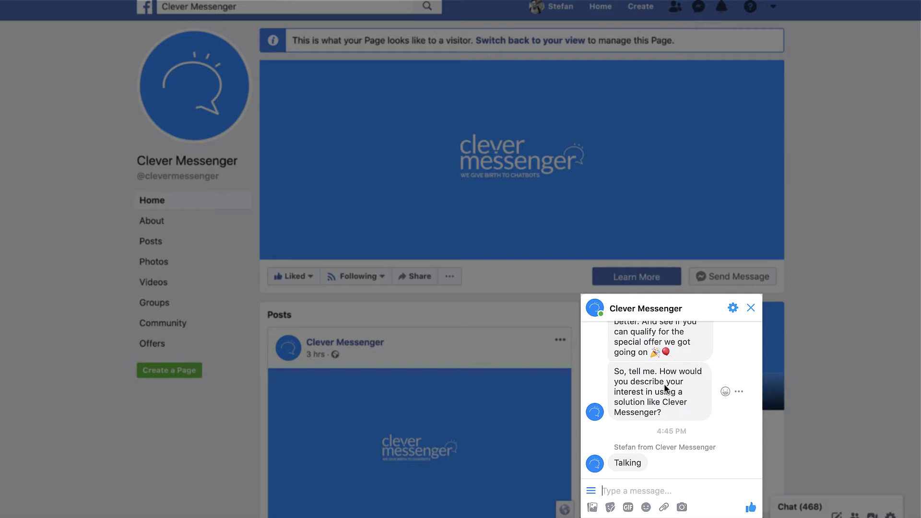
{"action": "scroll", "coordinate": [666, 376], "scroll_direction": "up", "scroll_amount": 1}
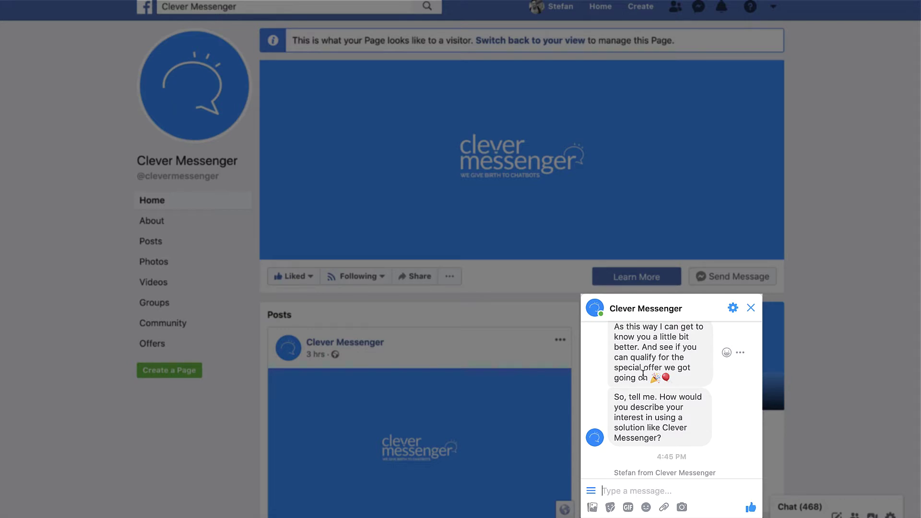
{"action": "scroll", "coordinate": [643, 374], "scroll_direction": "up", "scroll_amount": 5}
{"action": "scroll", "coordinate": [643, 374], "scroll_direction": "down", "scroll_amount": 6}
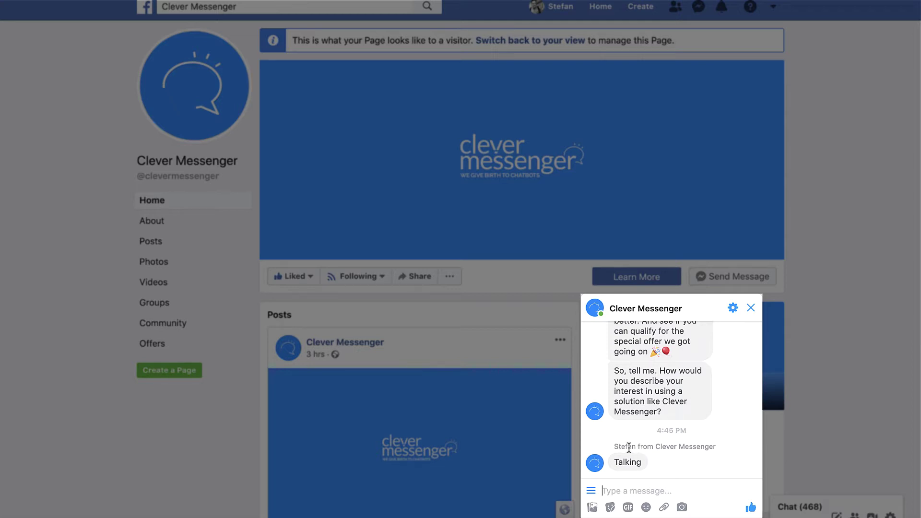
Highlight the 'Stefan from Clever Messenger' label, then return to manager view and open the Page's Settings.
{"action": "left_click_drag", "start_coordinate": [613, 446], "coordinate": [704, 446]}
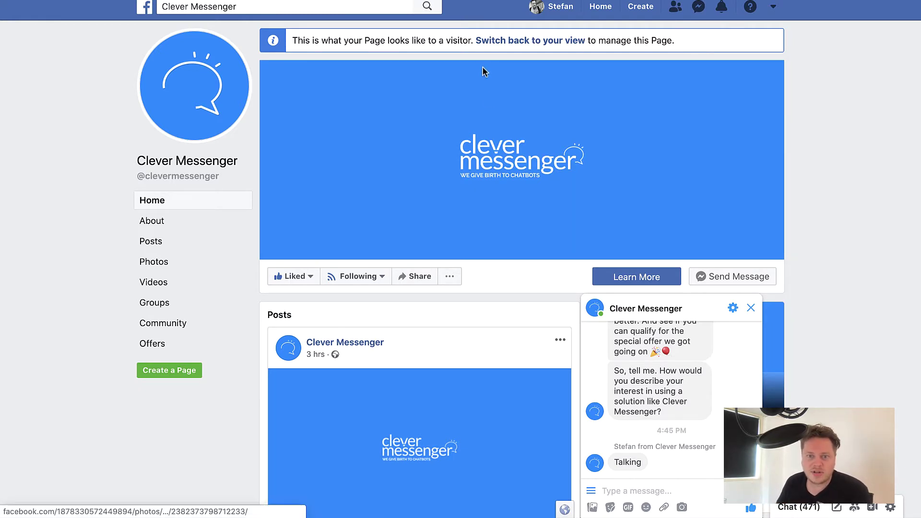
{"action": "left_click", "coordinate": [501, 42]}
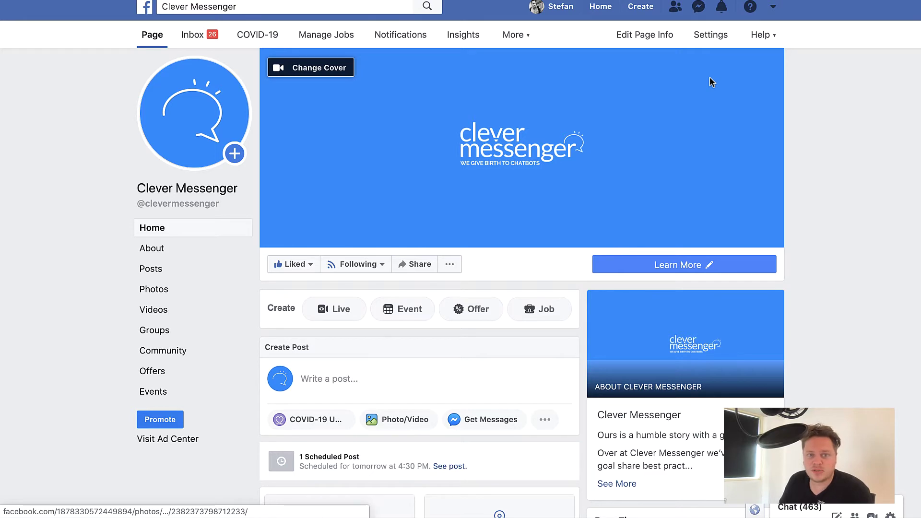
{"action": "left_click", "coordinate": [705, 40]}
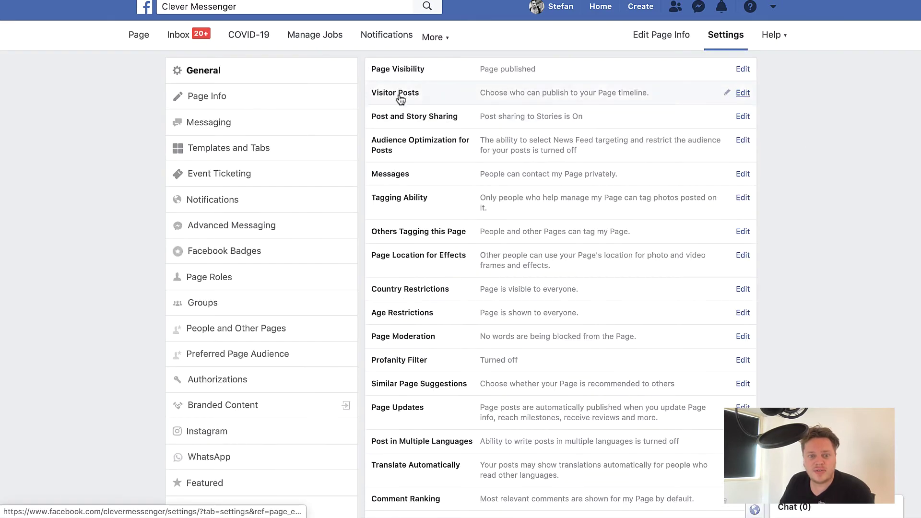
Show the Messaging settings down to the During a Messenger Conversation section.
{"action": "left_click", "coordinate": [226, 125]}
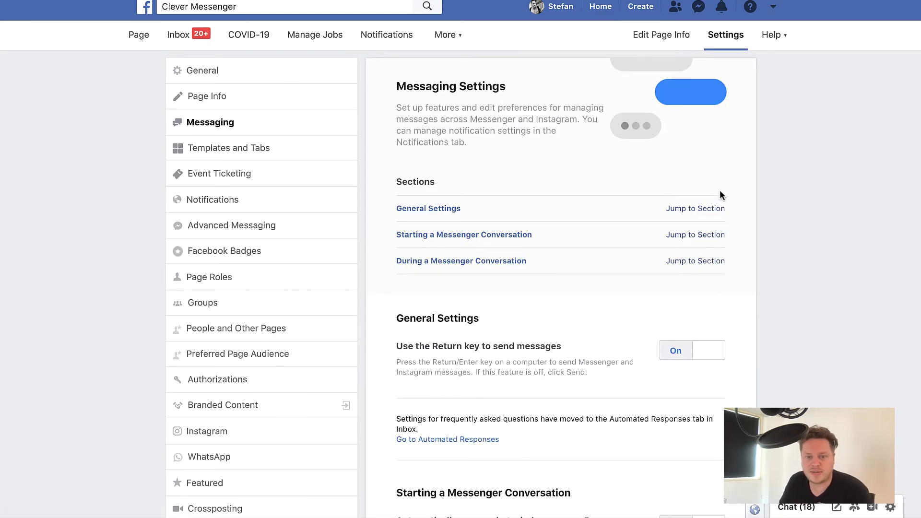
{"action": "scroll", "coordinate": [747, 199], "scroll_direction": "down", "scroll_amount": 15}
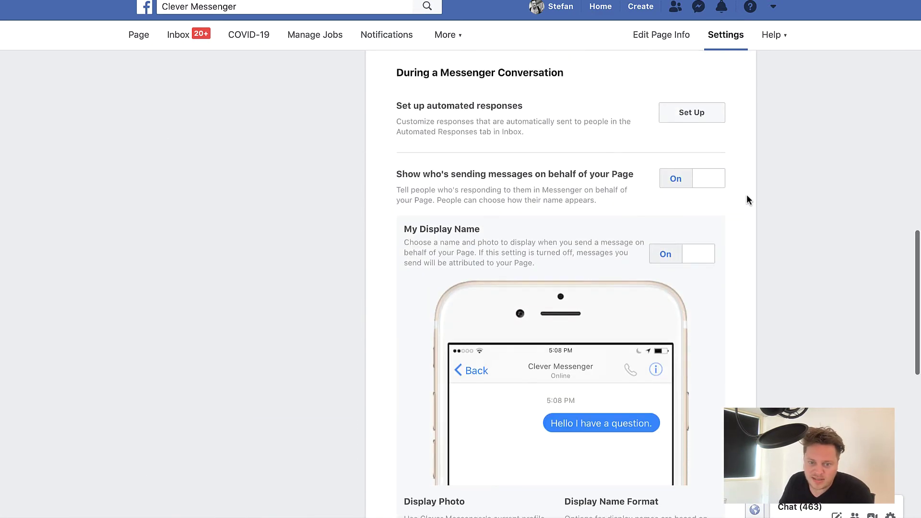
{"action": "scroll", "coordinate": [746, 194], "scroll_direction": "up", "scroll_amount": 1}
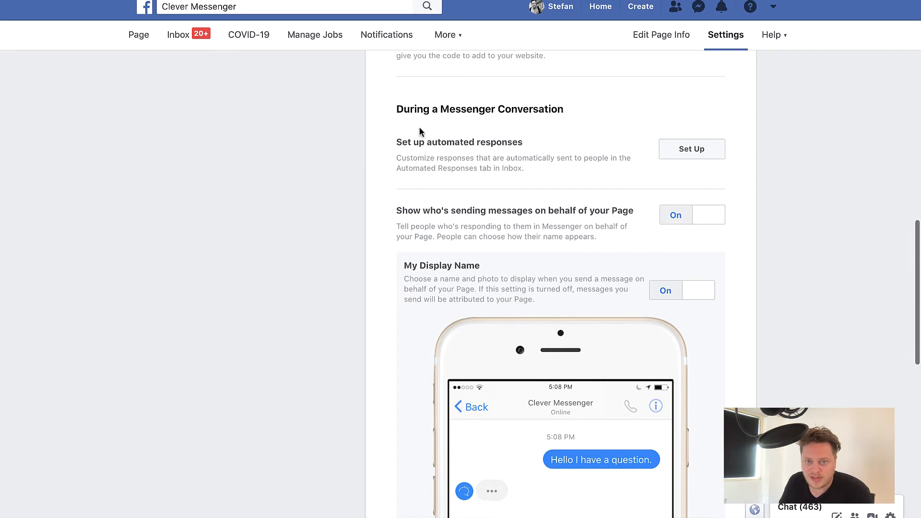
{"action": "left_click_drag", "start_coordinate": [404, 110], "coordinate": [537, 111]}
{"action": "left_click", "coordinate": [506, 112]}
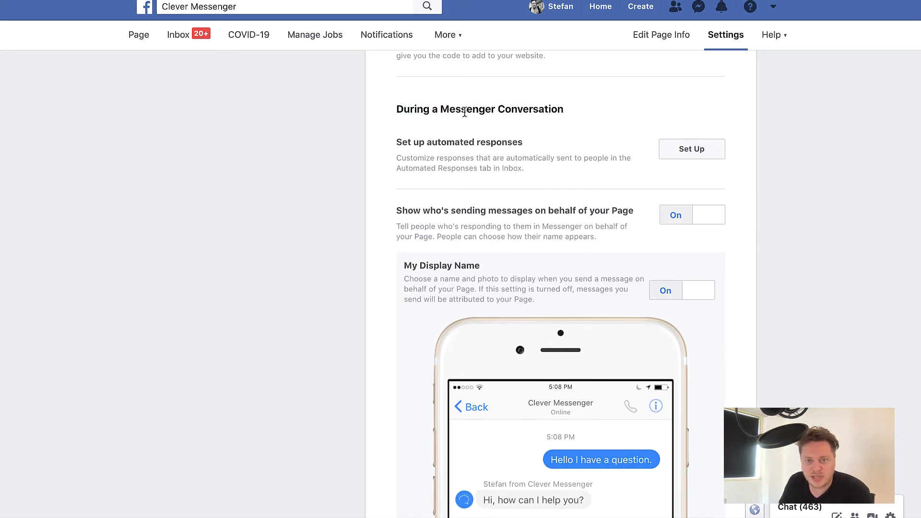
{"action": "scroll", "coordinate": [596, 117], "scroll_direction": "down", "scroll_amount": 1}
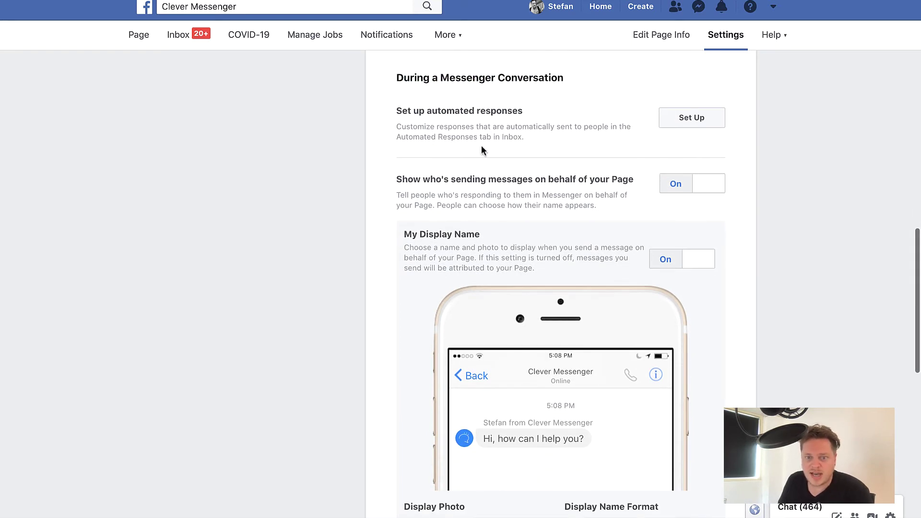
{"action": "left_click_drag", "start_coordinate": [406, 180], "coordinate": [497, 181]}
{"action": "left_click", "coordinate": [506, 197]}
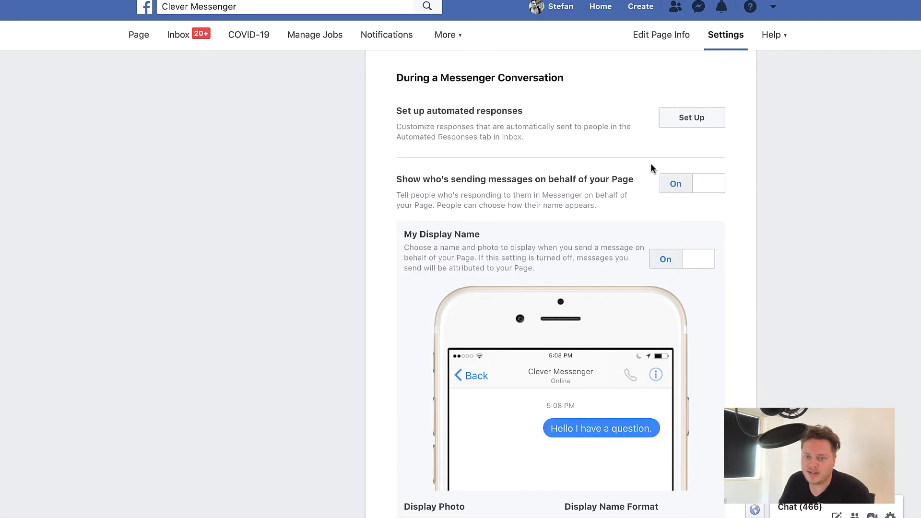
{"action": "scroll", "coordinate": [637, 154], "scroll_direction": "down", "scroll_amount": 2}
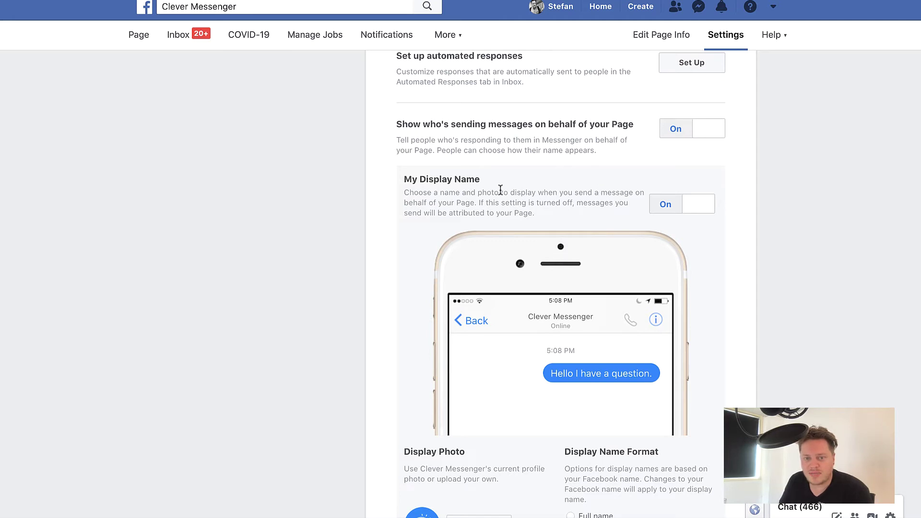
{"action": "scroll", "coordinate": [612, 205], "scroll_direction": "down", "scroll_amount": 1}
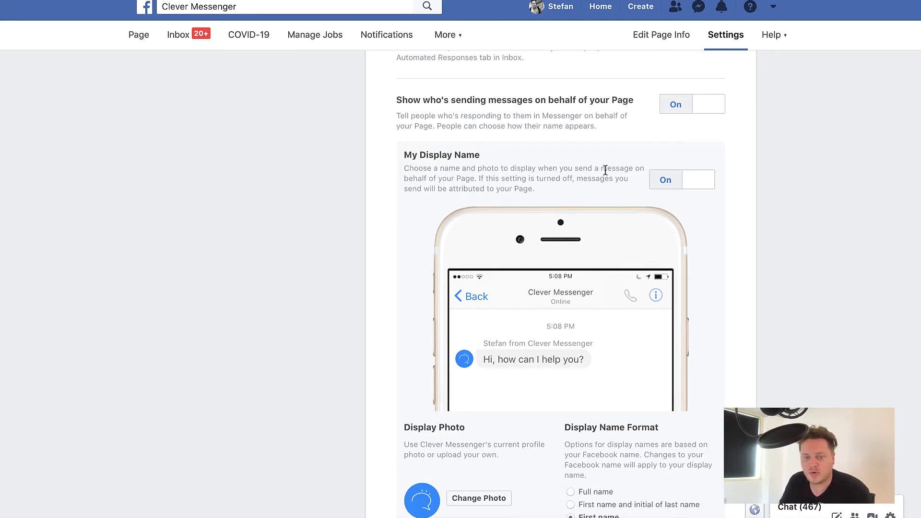
{"action": "scroll", "coordinate": [605, 170], "scroll_direction": "down", "scroll_amount": 5}
{"action": "scroll", "coordinate": [533, 193], "scroll_direction": "down", "scroll_amount": 3}
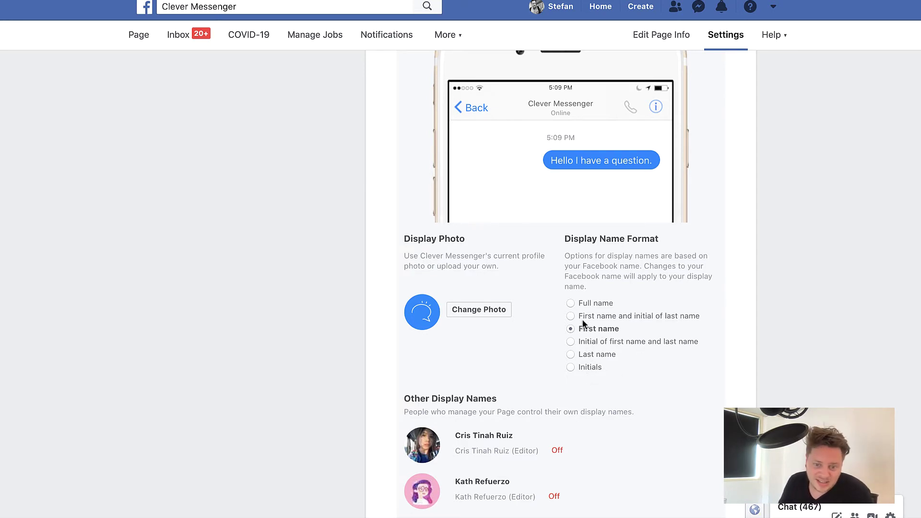
{"action": "scroll", "coordinate": [582, 318], "scroll_direction": "down", "scroll_amount": 3}
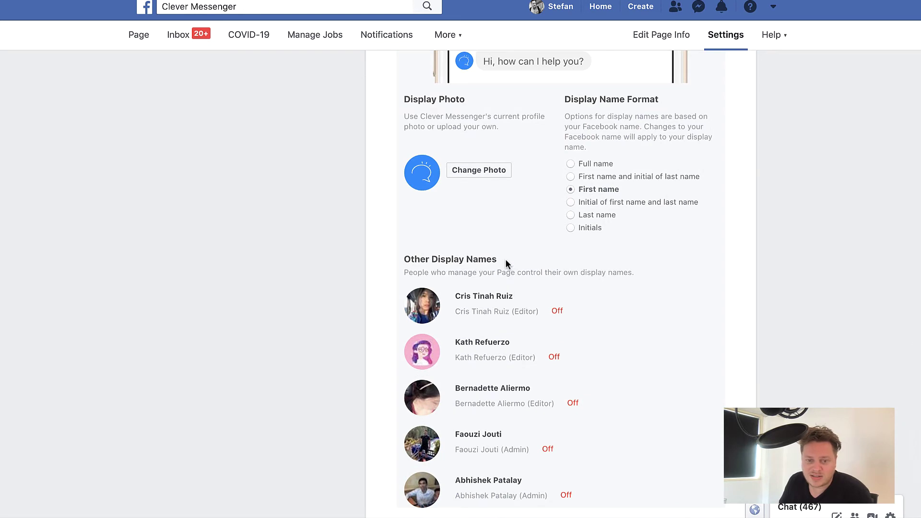
{"action": "scroll", "coordinate": [507, 261], "scroll_direction": "down", "scroll_amount": 1}
{"action": "scroll", "coordinate": [637, 310], "scroll_direction": "up", "scroll_amount": 1}
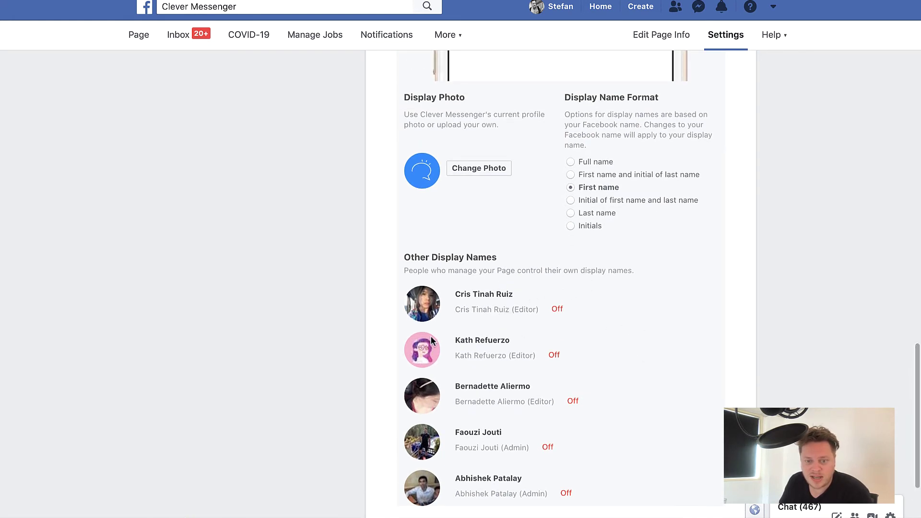
{"action": "scroll", "coordinate": [524, 312], "scroll_direction": "up", "scroll_amount": 2}
{"action": "scroll", "coordinate": [494, 336], "scroll_direction": "down", "scroll_amount": 1}
{"action": "scroll", "coordinate": [506, 331], "scroll_direction": "up", "scroll_amount": 1}
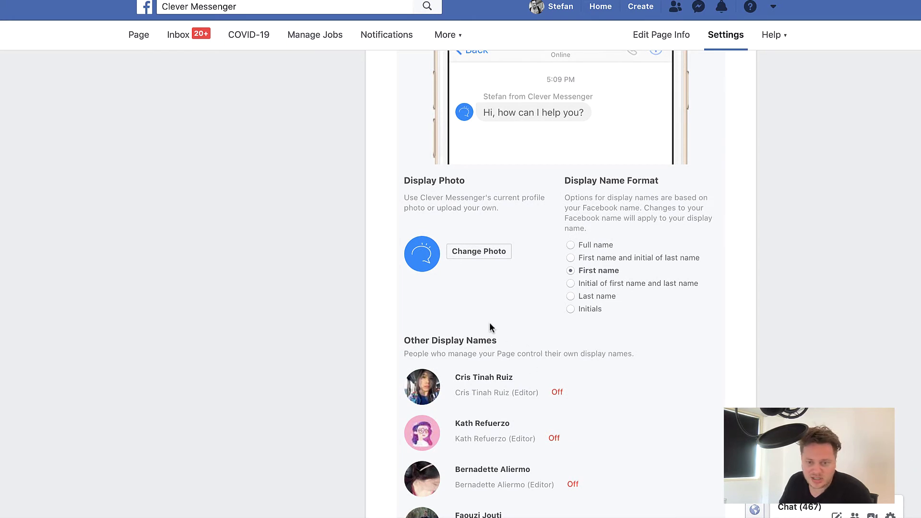
{"action": "scroll", "coordinate": [501, 325], "scroll_direction": "down", "scroll_amount": 1}
{"action": "scroll", "coordinate": [528, 337], "scroll_direction": "up", "scroll_amount": 1}
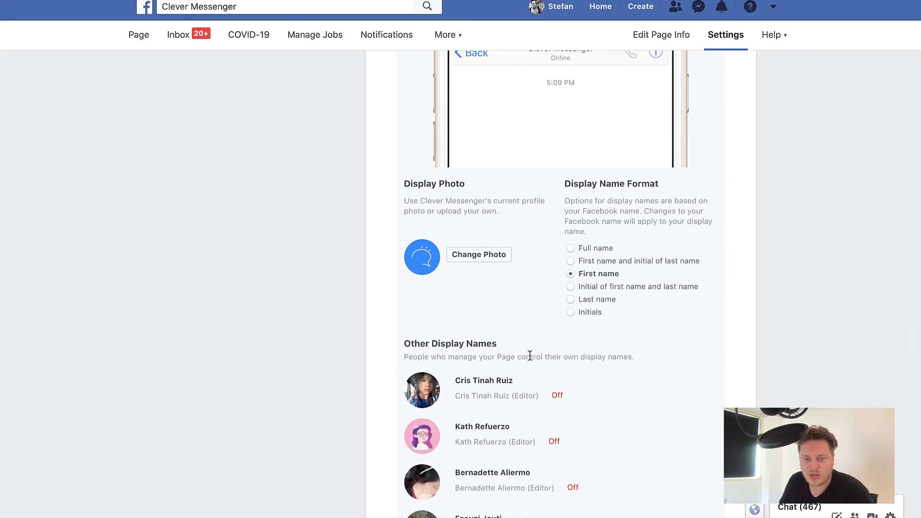
{"action": "scroll", "coordinate": [530, 355], "scroll_direction": "up", "scroll_amount": 1}
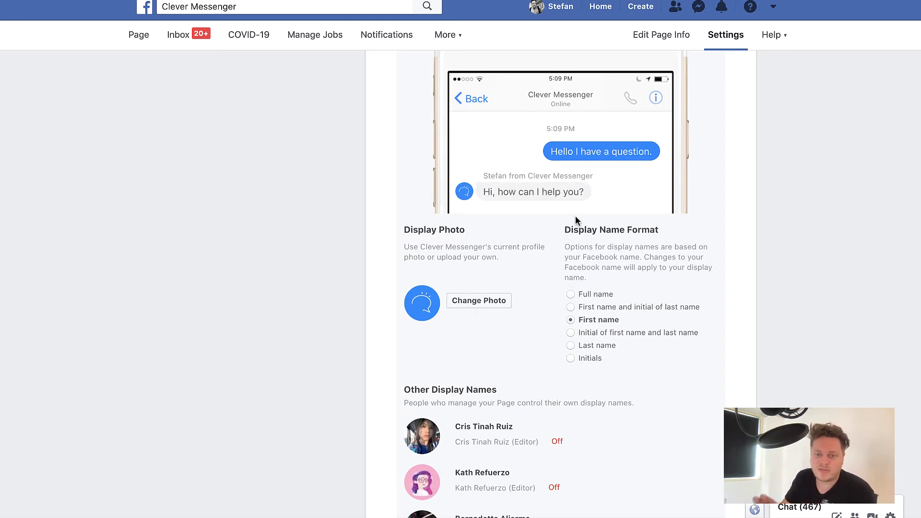
{"action": "scroll", "coordinate": [511, 387], "scroll_direction": "down", "scroll_amount": 1}
{"action": "scroll", "coordinate": [512, 387], "scroll_direction": "down", "scroll_amount": 1}
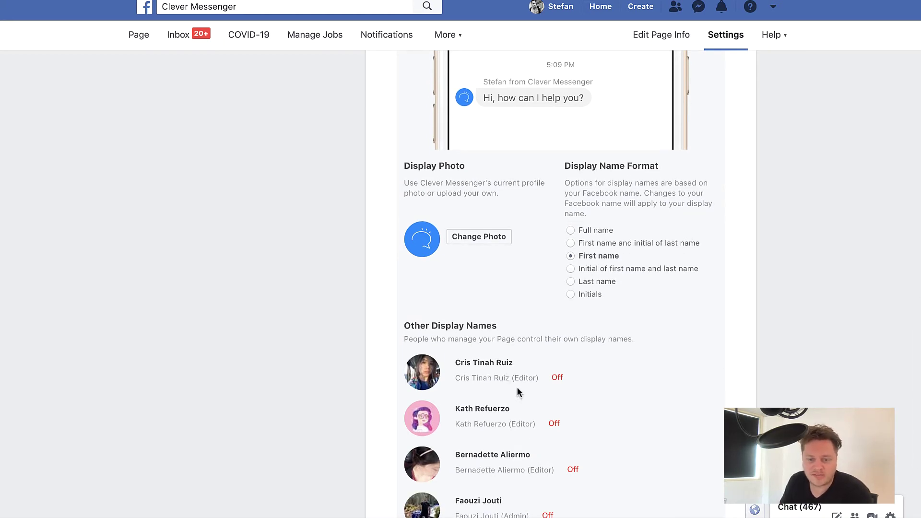
{"action": "scroll", "coordinate": [517, 388], "scroll_direction": "down", "scroll_amount": 1}
{"action": "scroll", "coordinate": [513, 381], "scroll_direction": "up", "scroll_amount": 3}
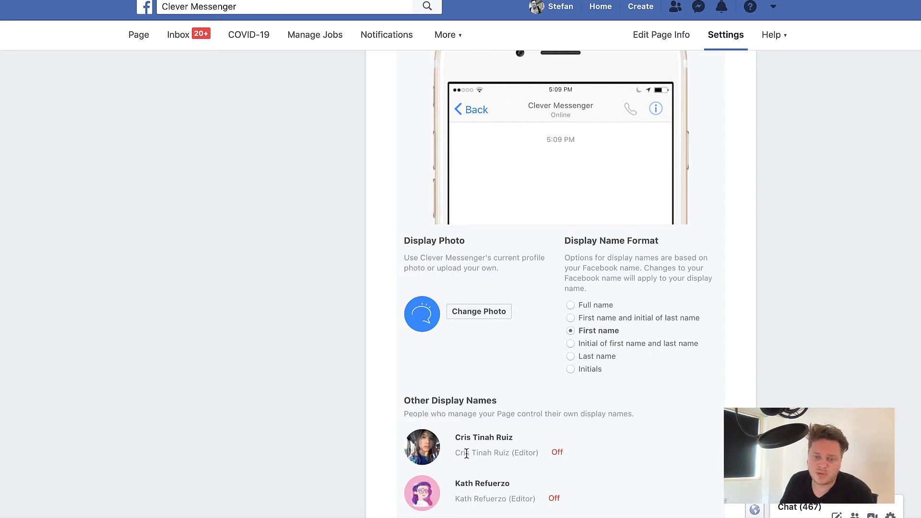
{"action": "scroll", "coordinate": [438, 359], "scroll_direction": "down", "scroll_amount": 2}
{"action": "scroll", "coordinate": [482, 360], "scroll_direction": "up", "scroll_amount": 3}
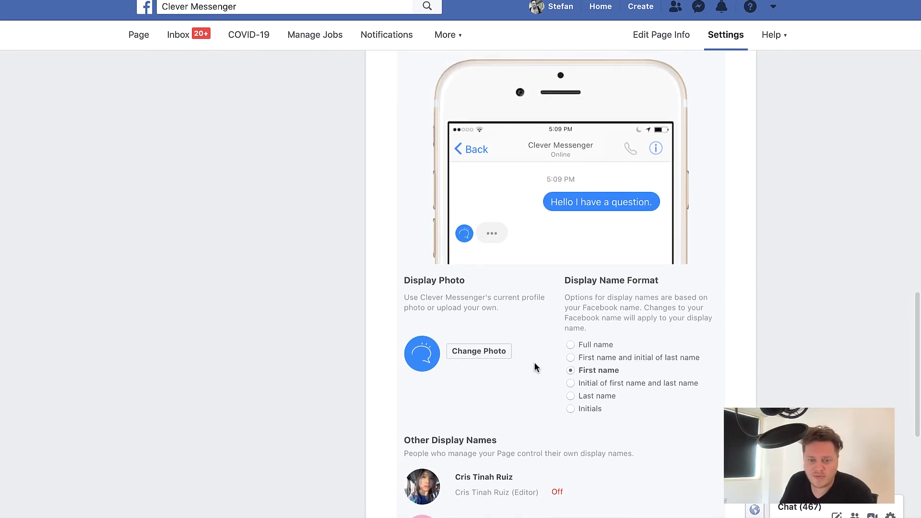
{"action": "scroll", "coordinate": [534, 366], "scroll_direction": "down", "scroll_amount": 2}
{"action": "scroll", "coordinate": [462, 348], "scroll_direction": "down", "scroll_amount": 1}
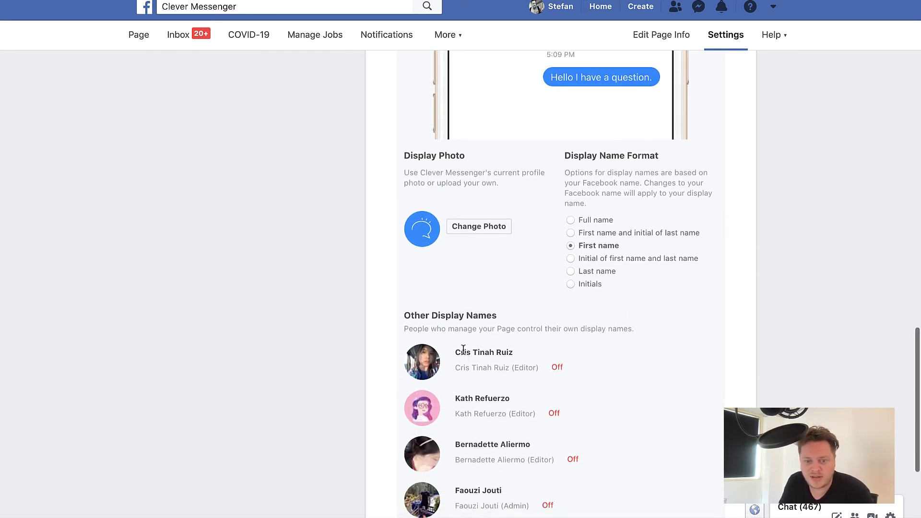
{"action": "scroll", "coordinate": [431, 330], "scroll_direction": "down", "scroll_amount": 1}
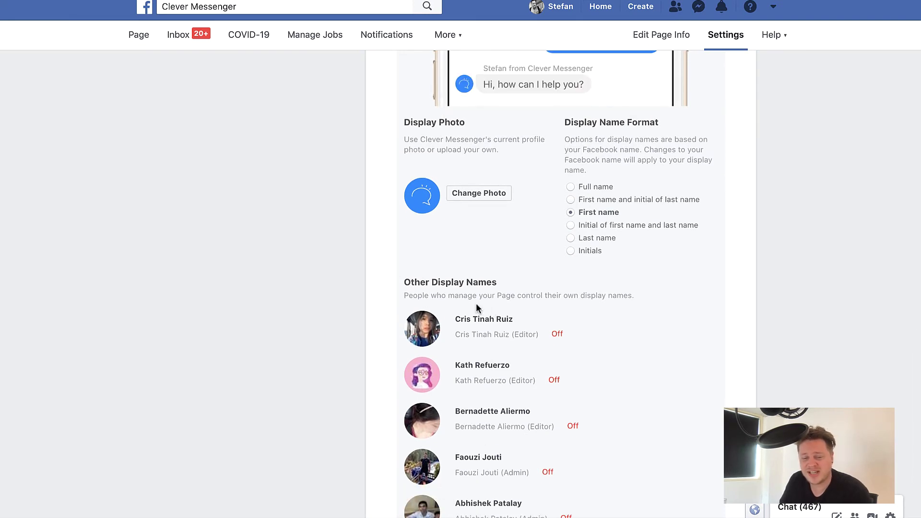
{"action": "scroll", "coordinate": [472, 305], "scroll_direction": "up", "scroll_amount": 3}
{"action": "scroll", "coordinate": [448, 336], "scroll_direction": "up", "scroll_amount": 3}
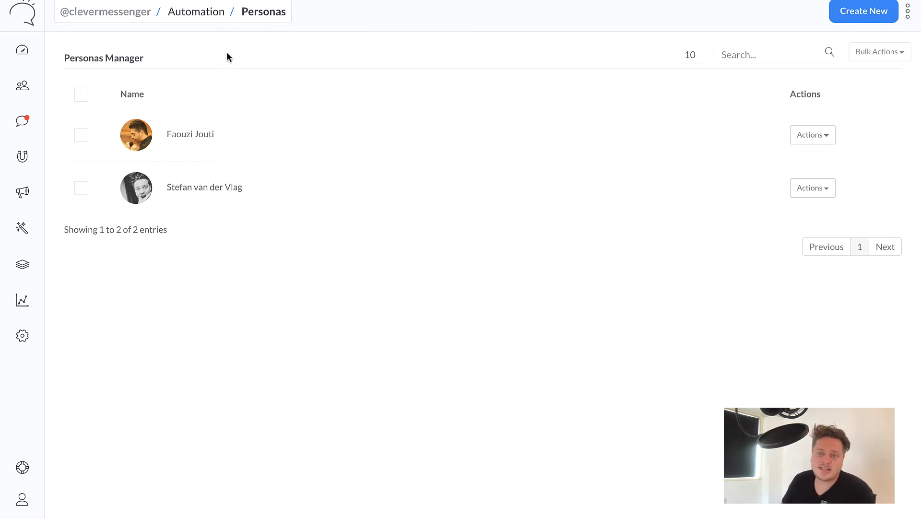
Leave the Personas Manager's two-persona list for the Live Chat inbox of 714 open conversations.
{"action": "mouse_move", "coordinate": [19, 229]}
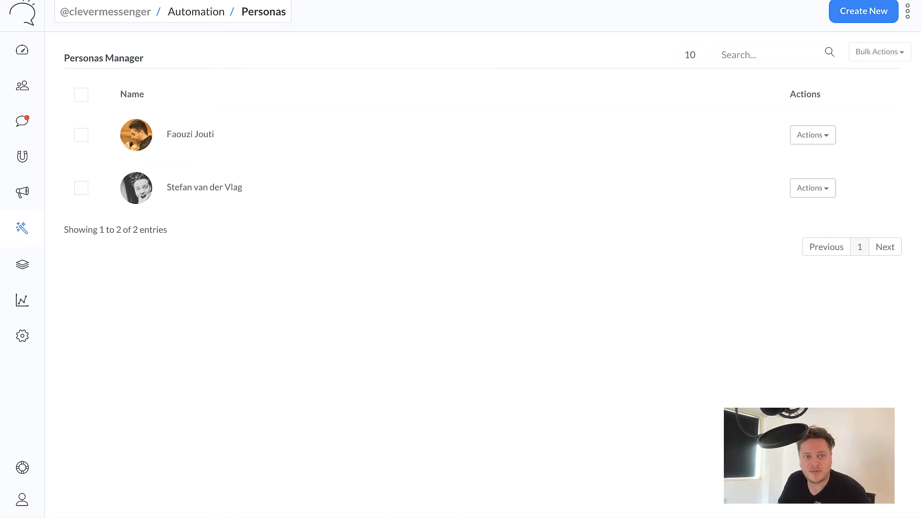
{"action": "left_click", "coordinate": [25, 121]}
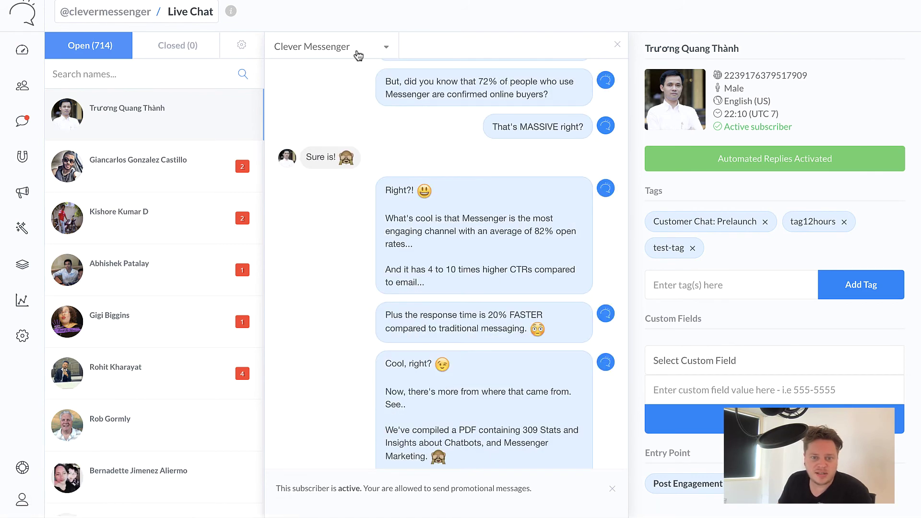
Check the Live Chat persona dropdown for which personas replies can be sent as, then close it.
{"action": "left_click", "coordinate": [348, 49]}
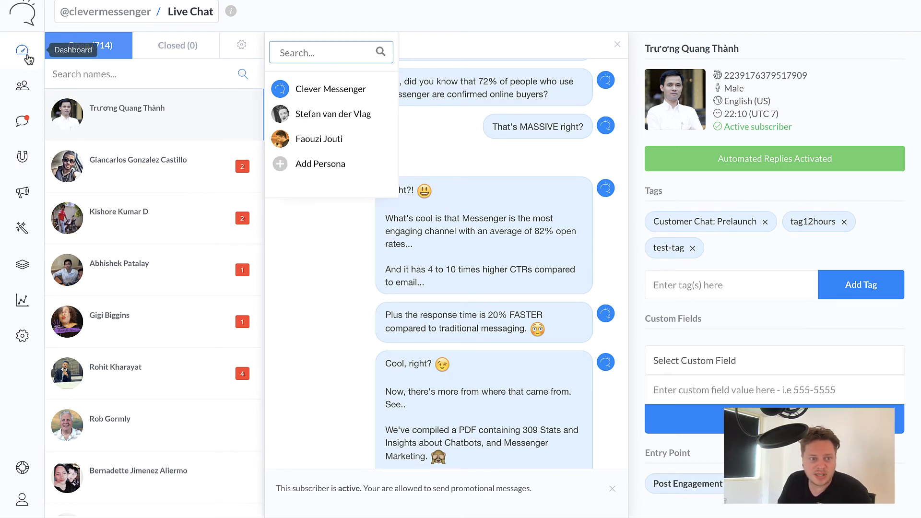
{"action": "left_click", "coordinate": [28, 221]}
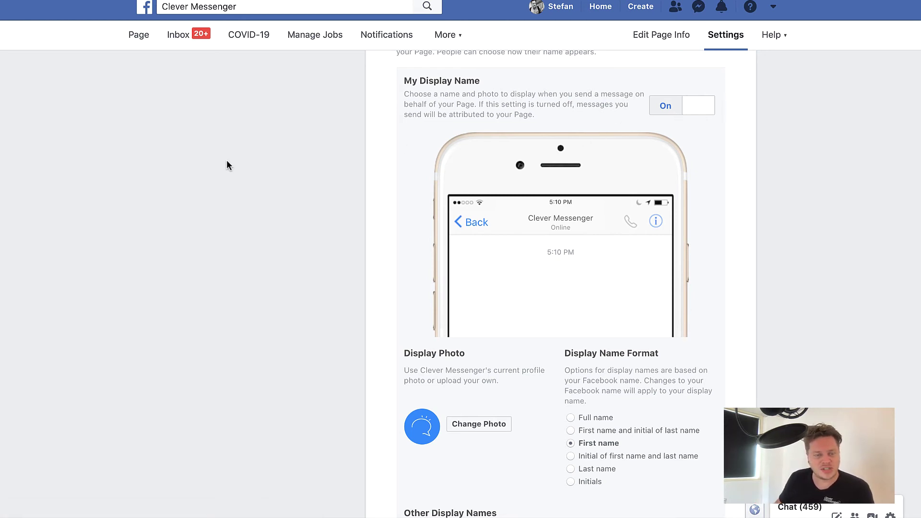
{"action": "scroll", "coordinate": [227, 160], "scroll_direction": "up", "scroll_amount": 3}
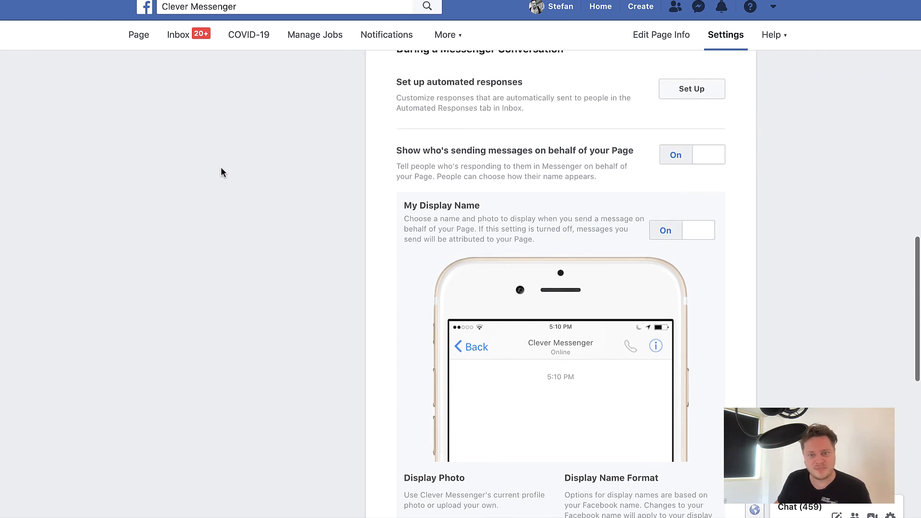
{"action": "scroll", "coordinate": [470, 197], "scroll_direction": "down", "scroll_amount": 4}
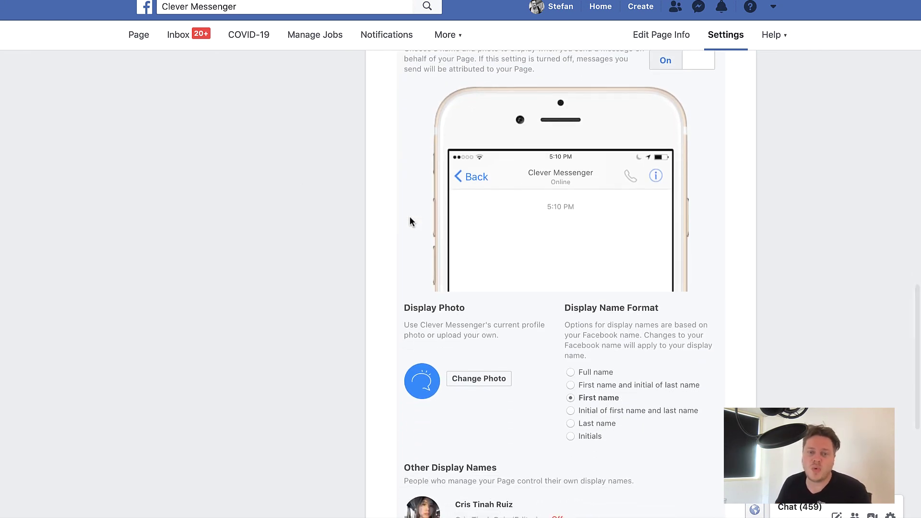
{"action": "scroll", "coordinate": [565, 290], "scroll_direction": "up", "scroll_amount": 3}
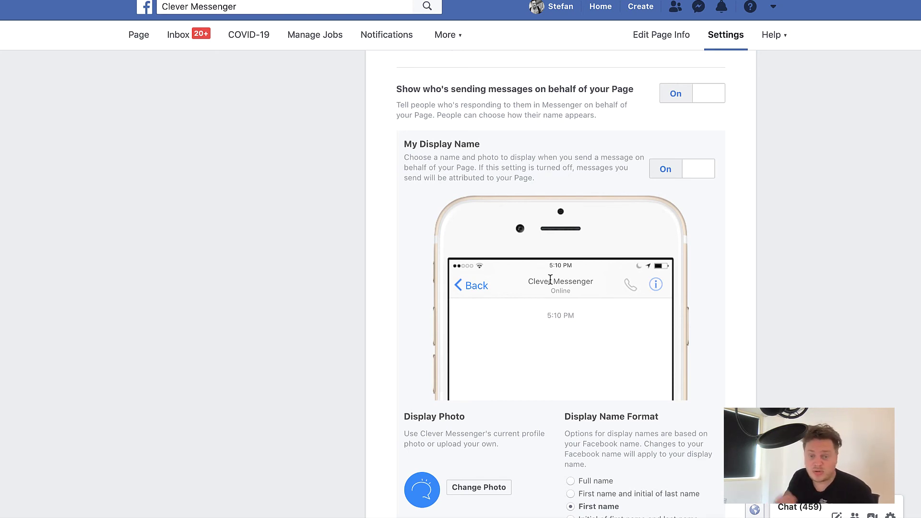
{"action": "scroll", "coordinate": [565, 245], "scroll_direction": "up", "scroll_amount": 3}
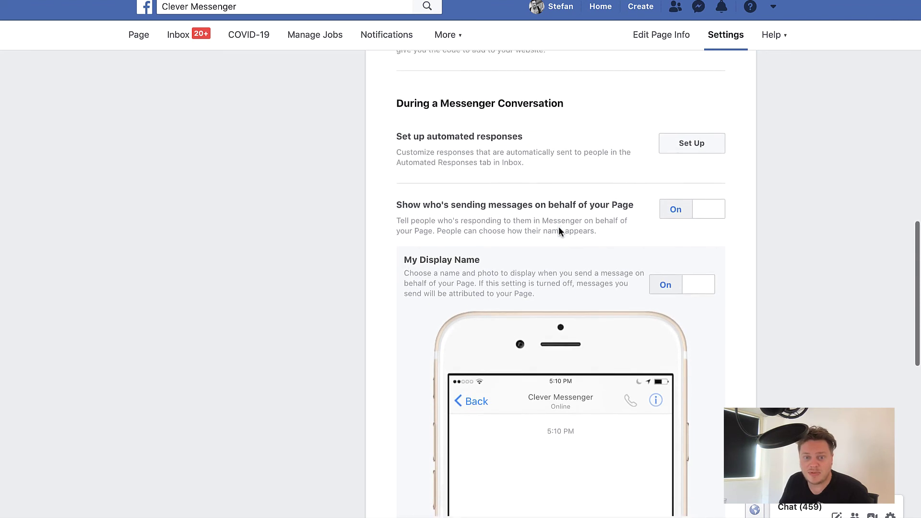